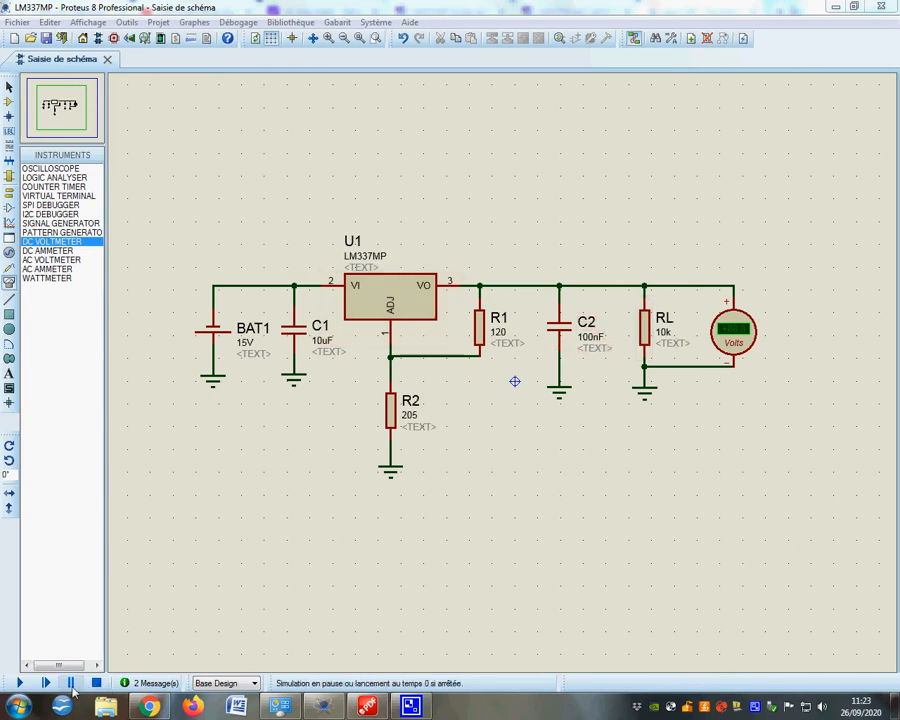
Run the simulation of the LM337MP regulator circuit to read the output voltage across RL
left_click(18, 683)
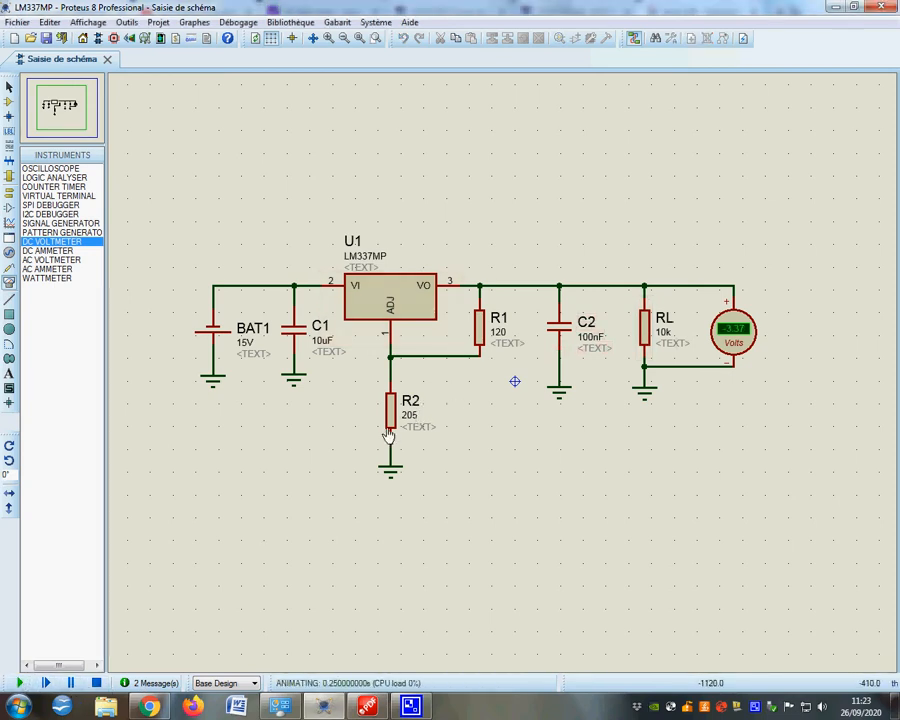
scroll(722, 348, "up", 1)
scroll(502, 375, "down", 2)
scroll(405, 381, "up", 1)
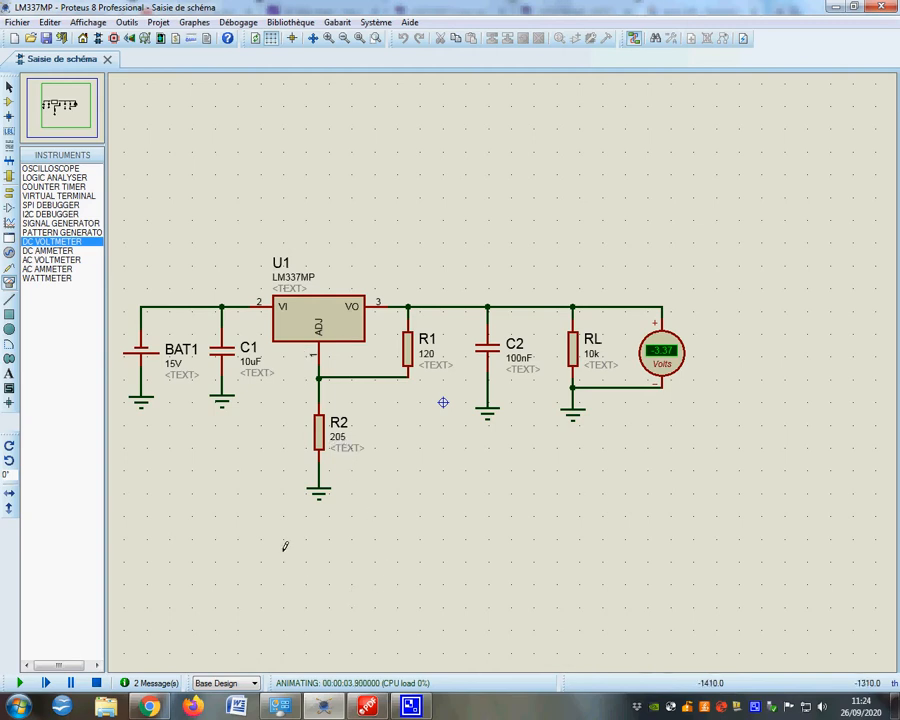
Search the component library for LM337 and compare the current ratings and packages of the MP, K, H and T variants
left_click(9, 104)
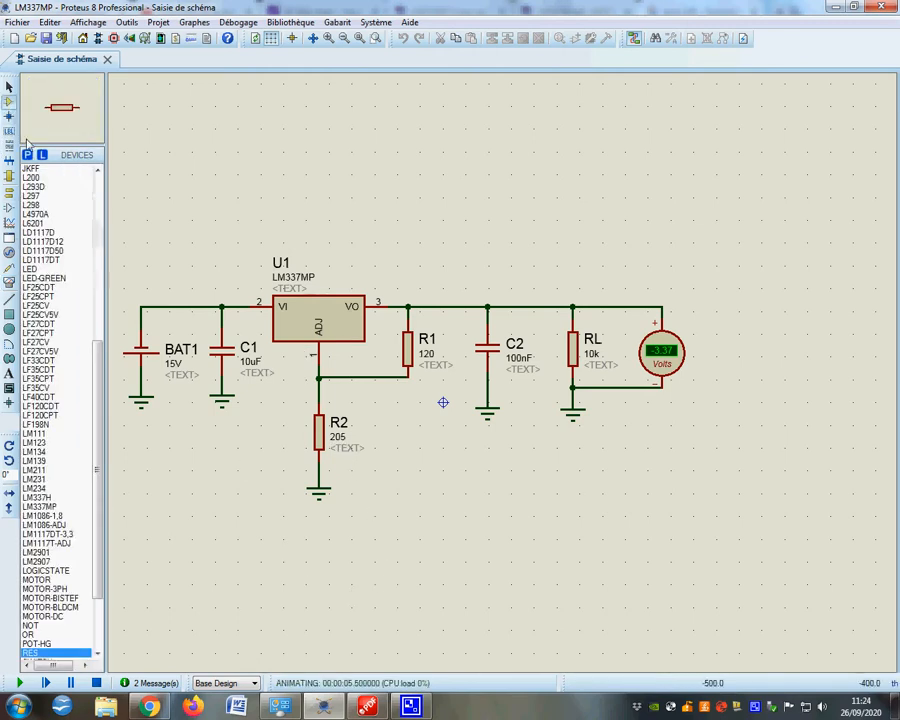
left_click(27, 155)
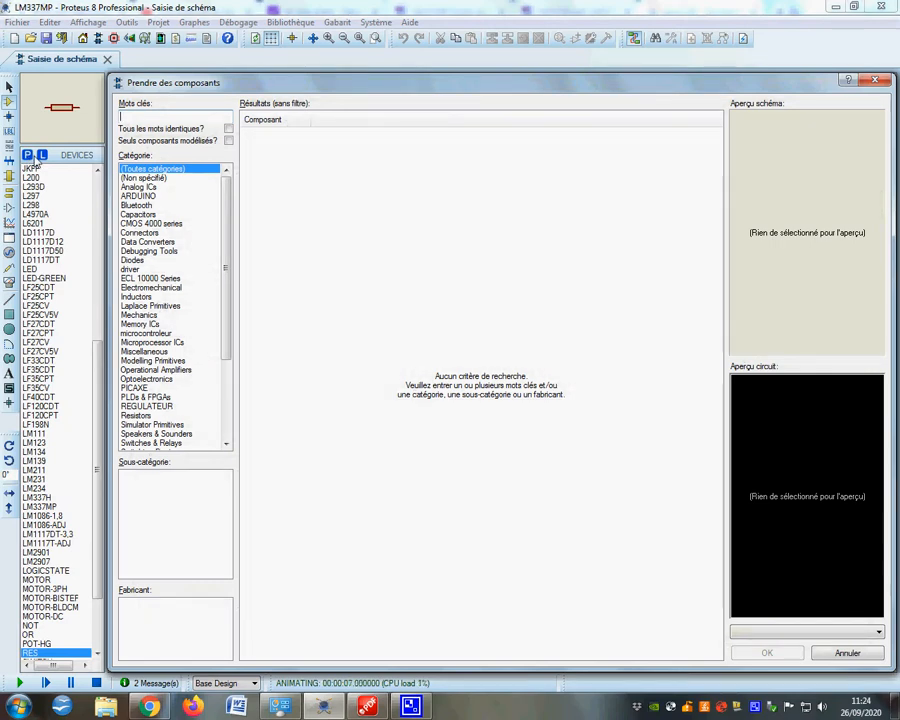
type("LM")
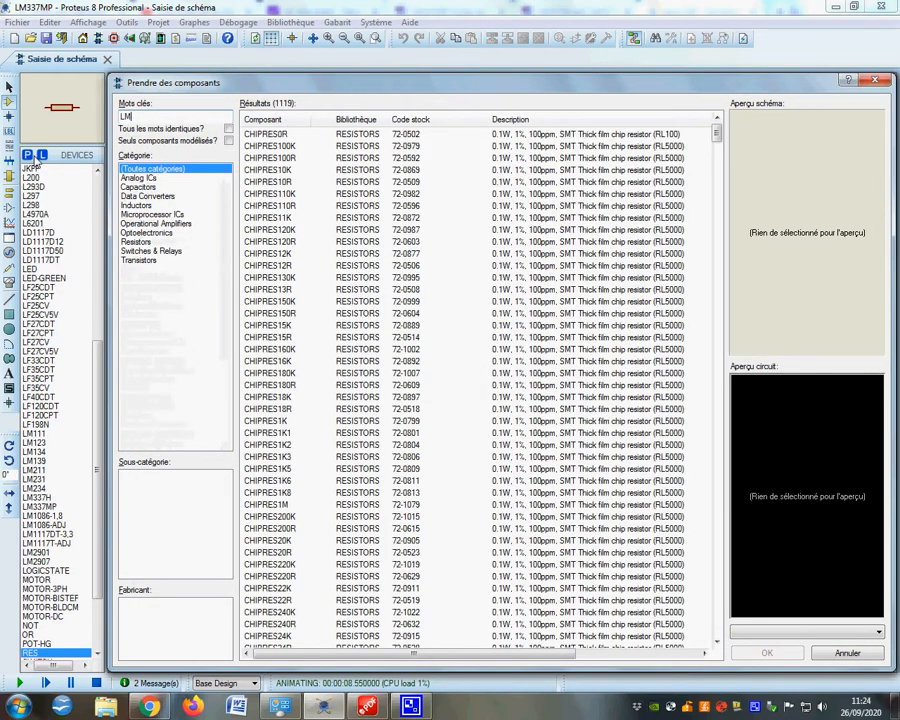
type("337")
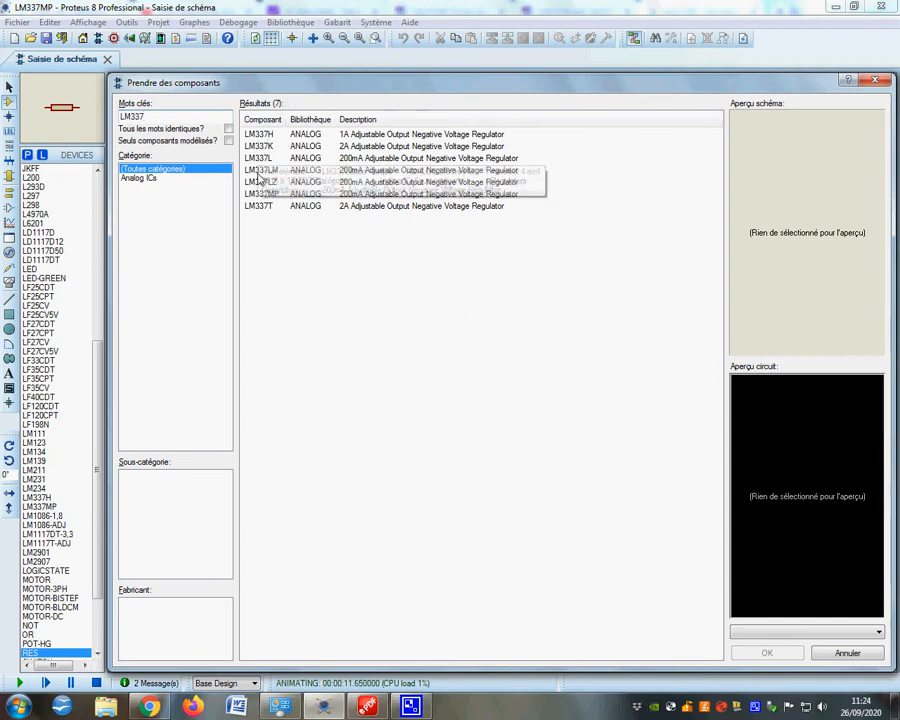
left_click(262, 194)
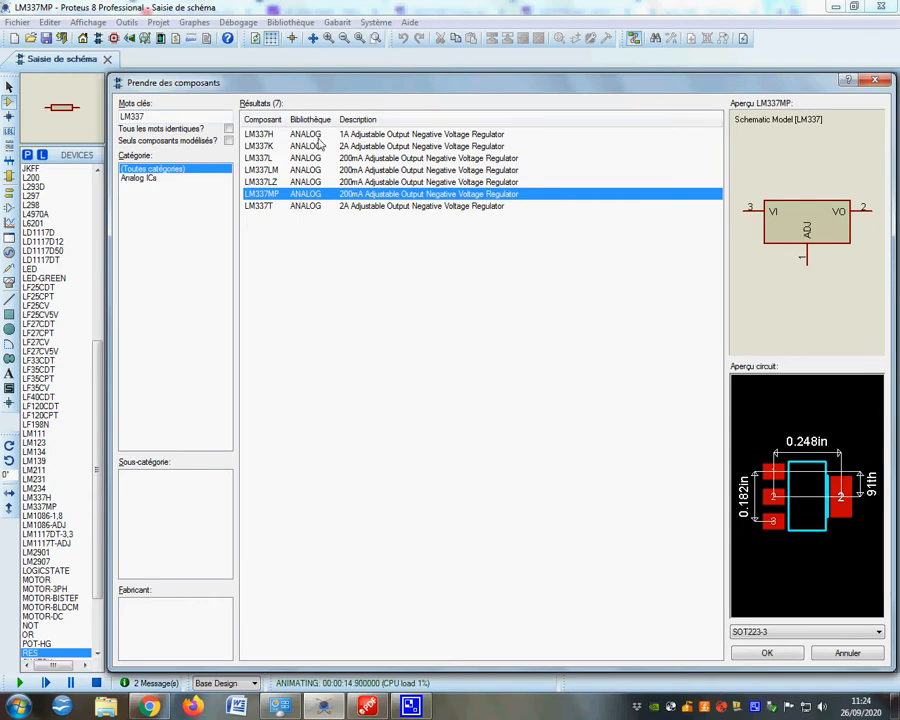
left_click(257, 148)
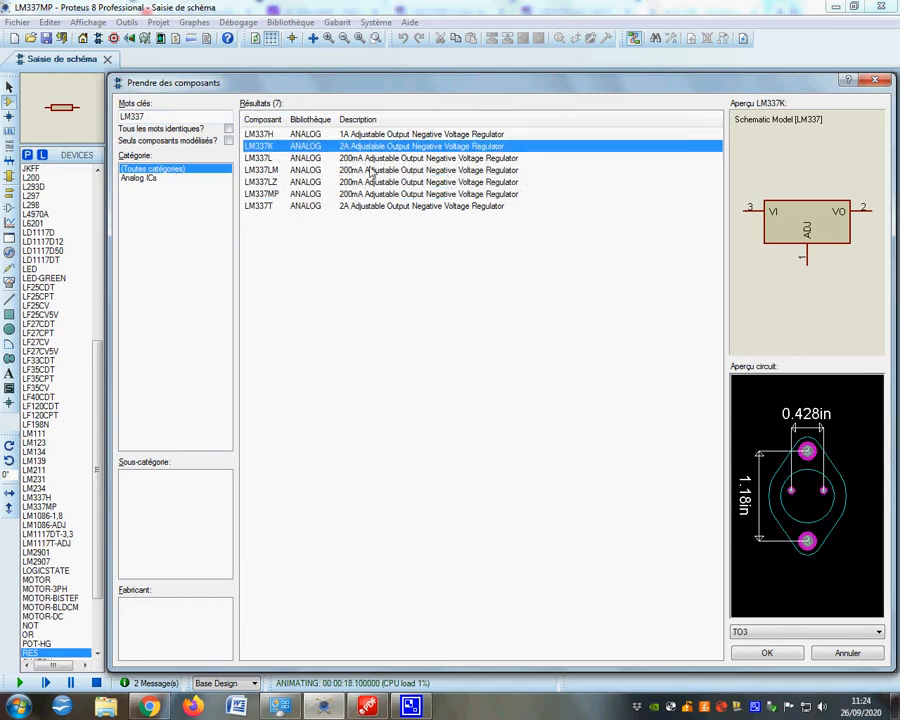
left_click(258, 134)
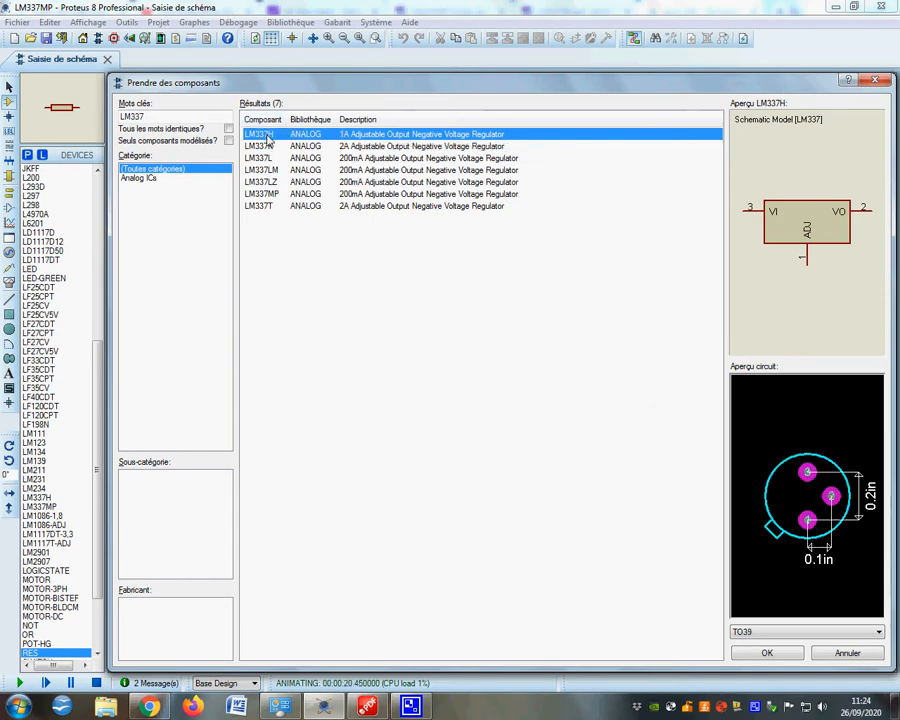
left_click(258, 206)
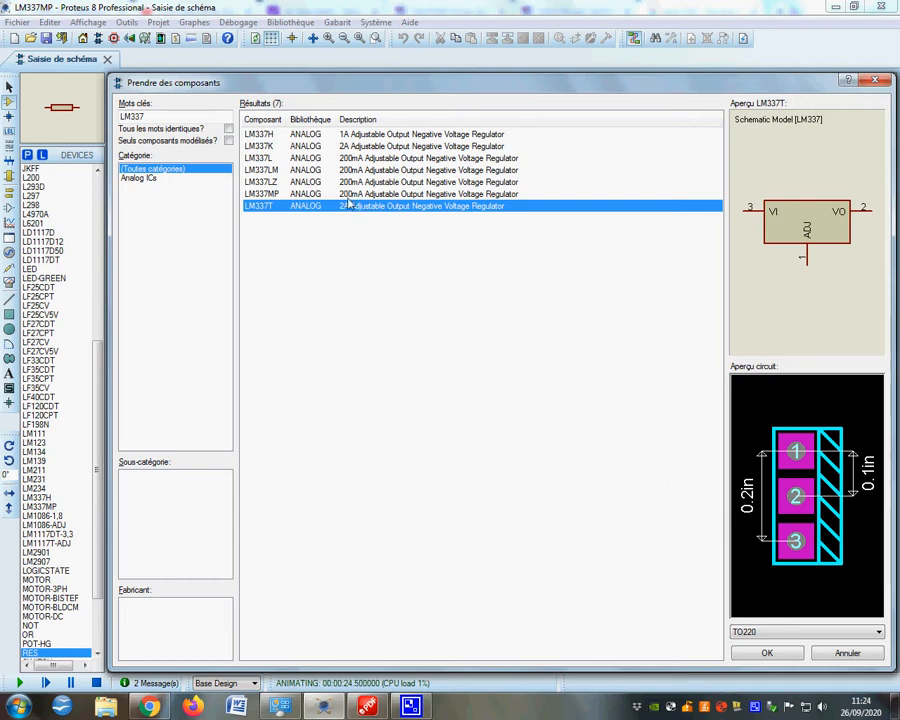
left_click(347, 147)
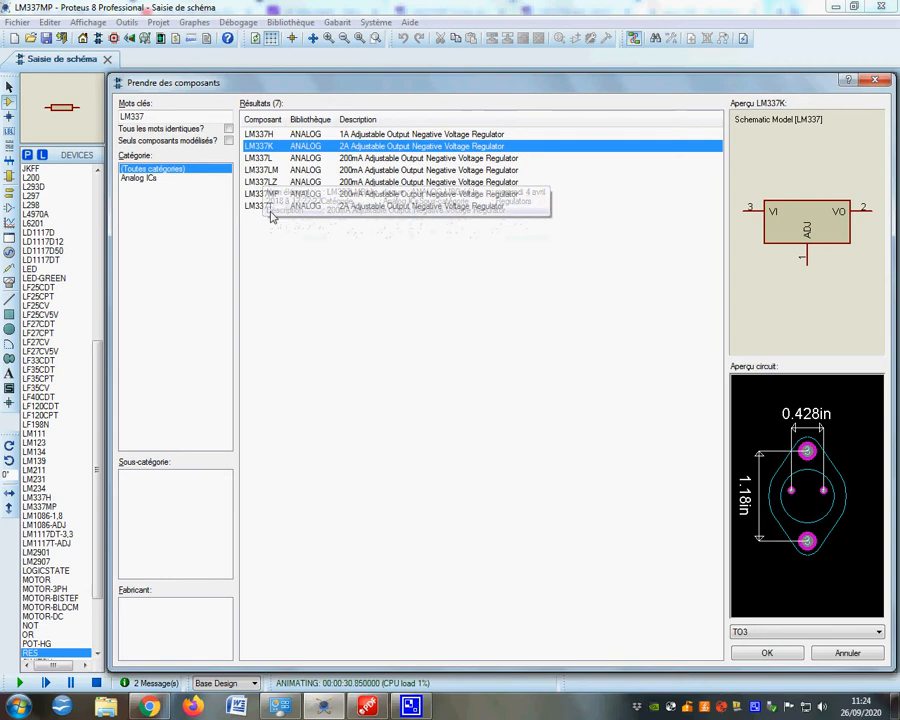
left_click(262, 194)
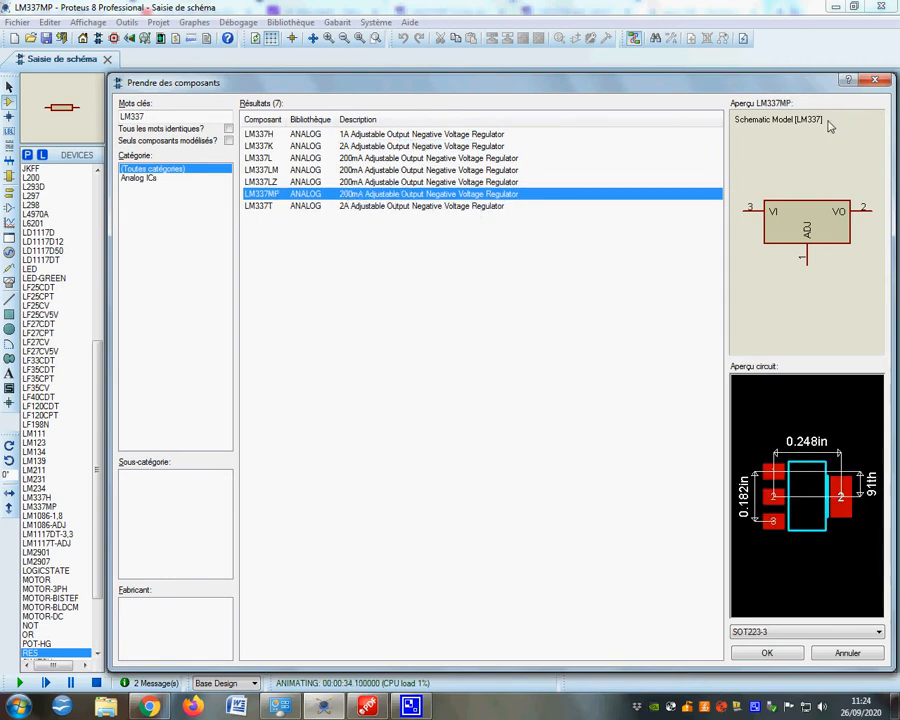
key("Return")
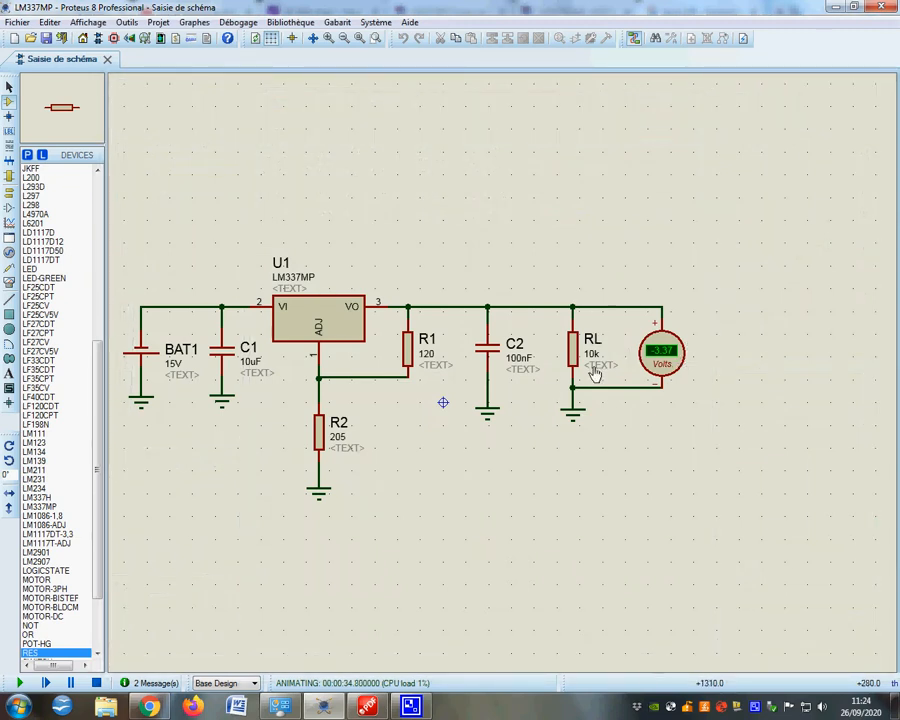
Set the load resistor RL to 100 and rerun the simulation to check the output voltage
left_click(96, 683)
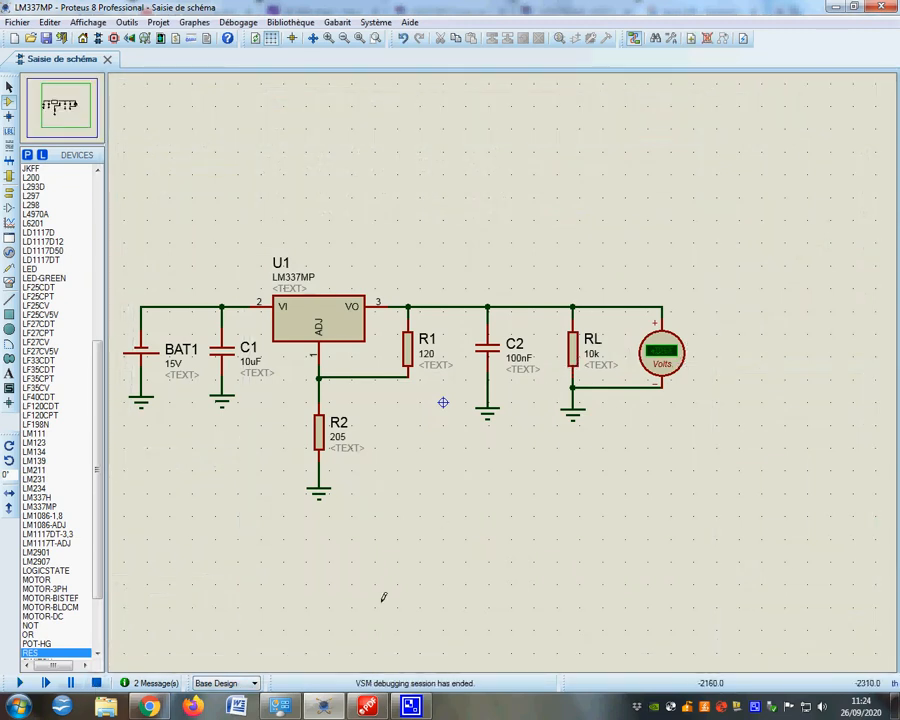
right_click(584, 349)
left_click(641, 333)
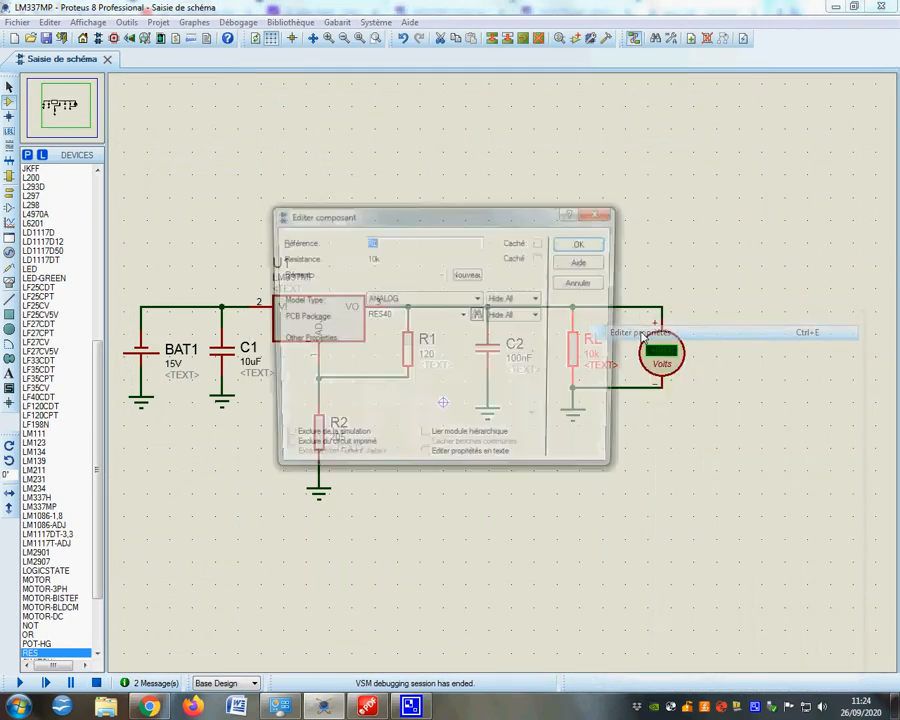
key("Tab")
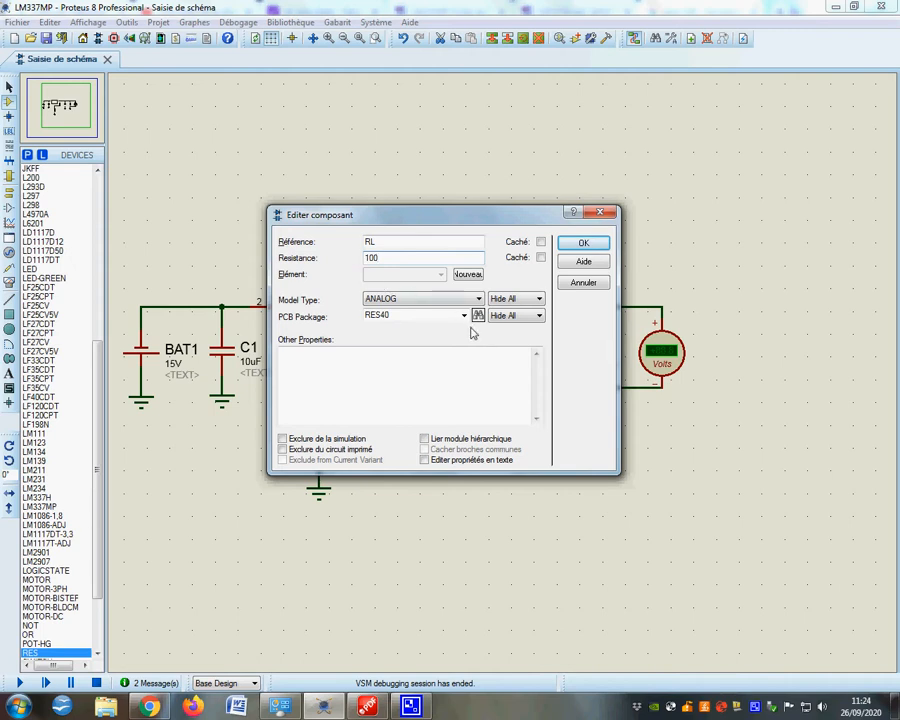
left_click(583, 244)
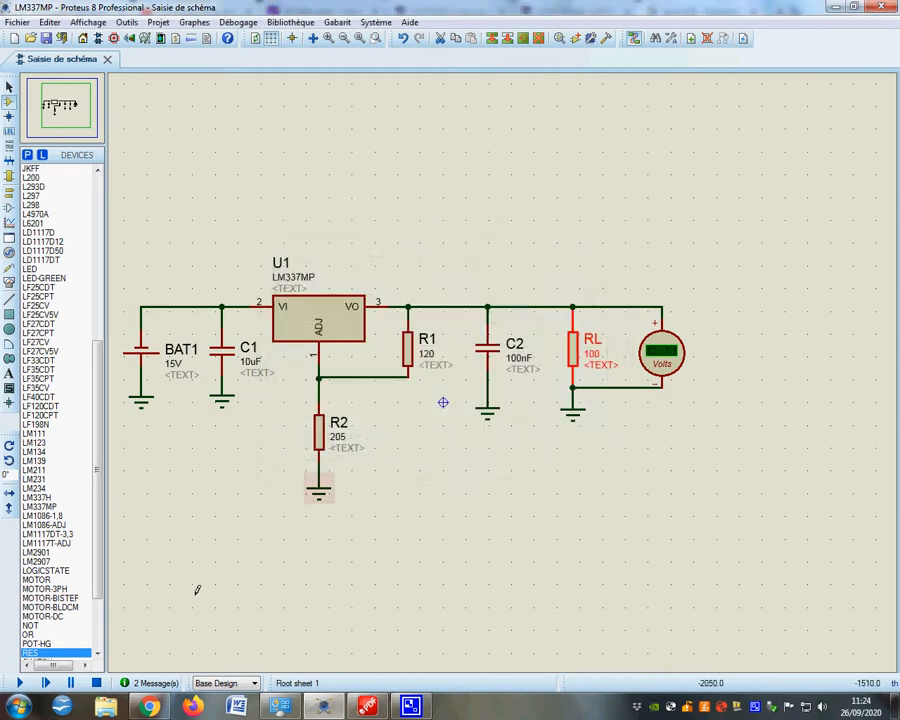
left_click(20, 682)
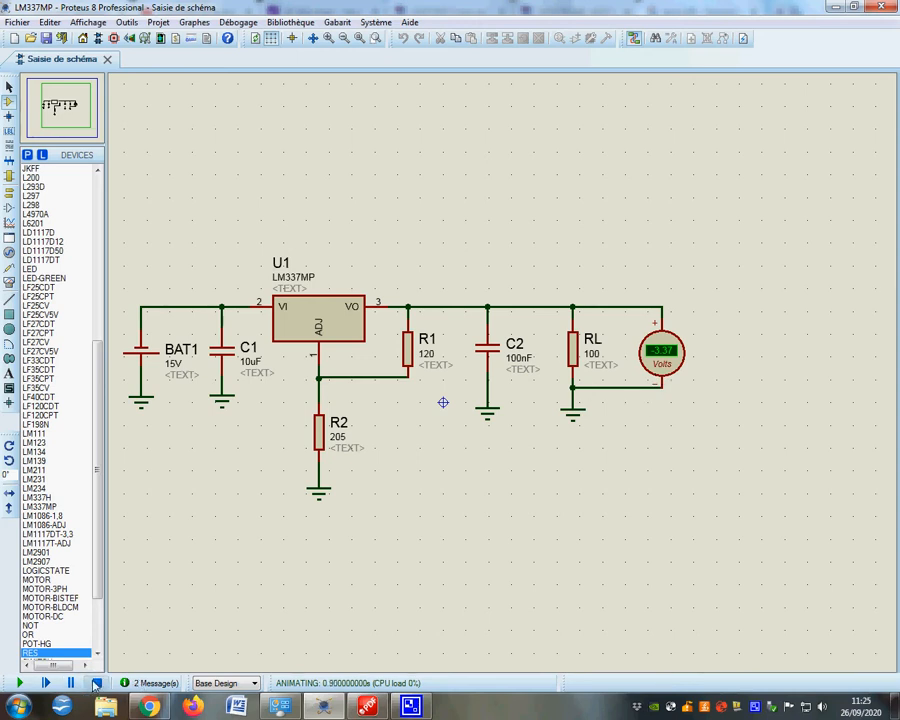
left_click(97, 682)
Move RL, its ground and the voltmeter away from C2, and delete the wire joining them to the regulator output
mouse_move(546, 261)
left_mouse_down()
mouse_move(591, 399)
mouse_move(731, 458)
left_mouse_up()
left_click_drag(547, 408, 597, 408)
left_click(583, 402)
right_click(533, 303)
right_click(533, 306)
left_click(591, 340)
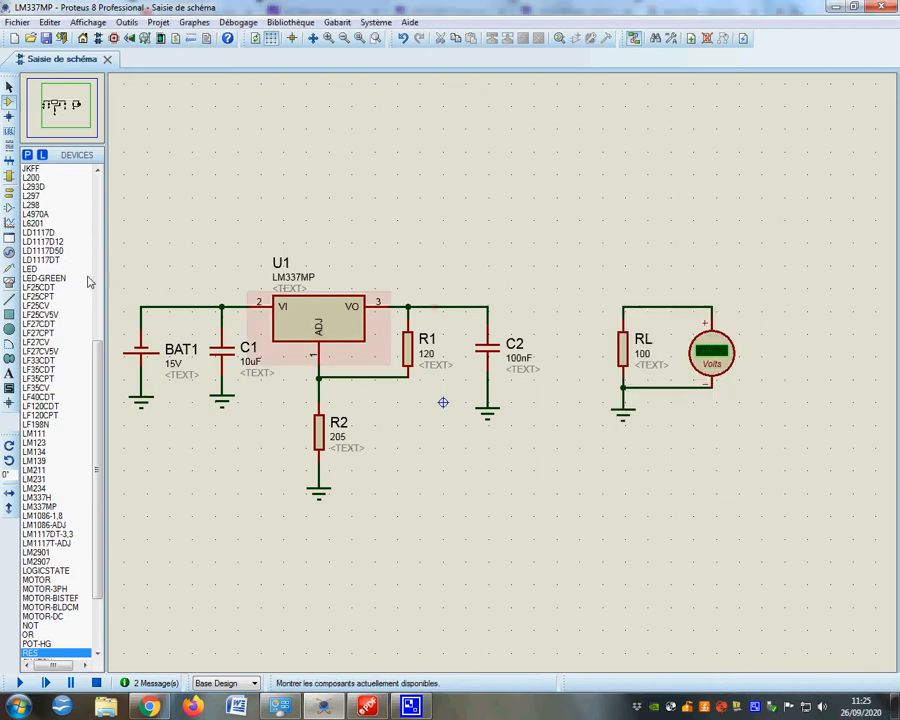
Insert a DC ammeter in series between C2 and RL, and test the load current with a short simulation run
left_click(9, 253)
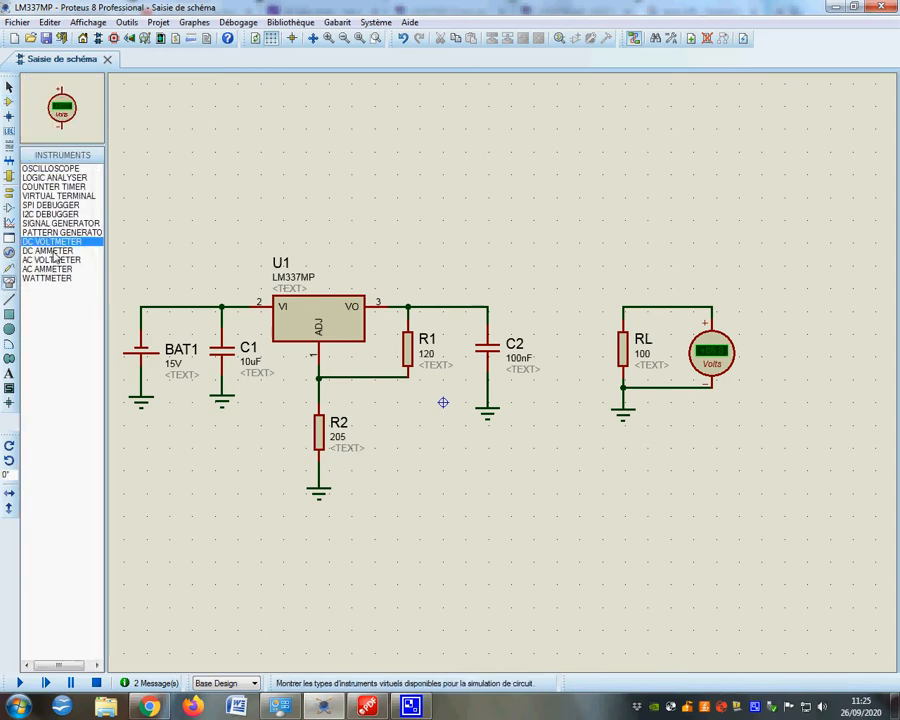
left_click(53, 252)
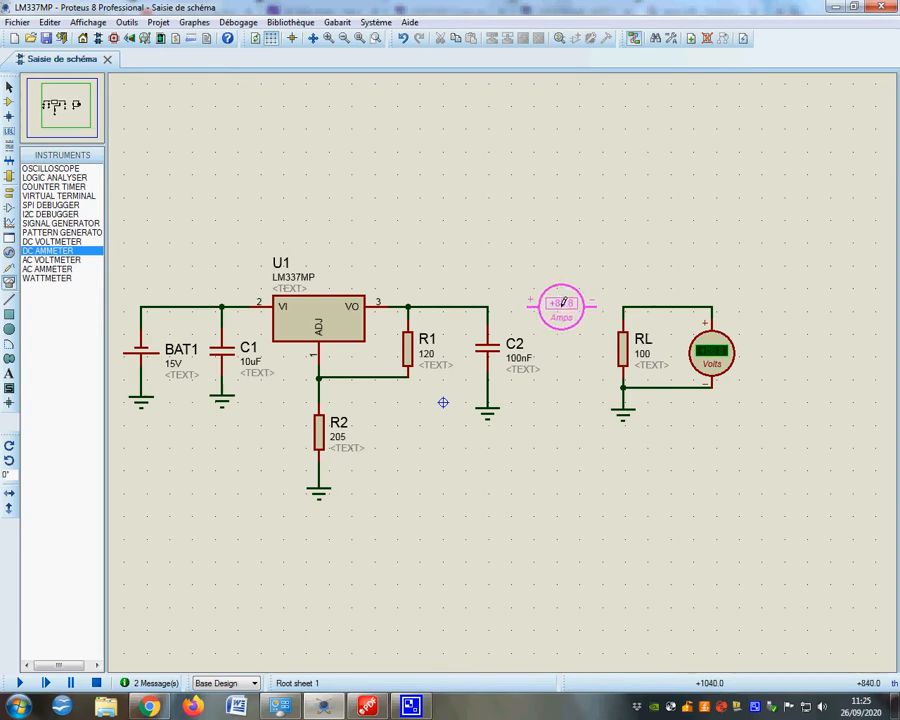
left_click(562, 303)
left_click(530, 307)
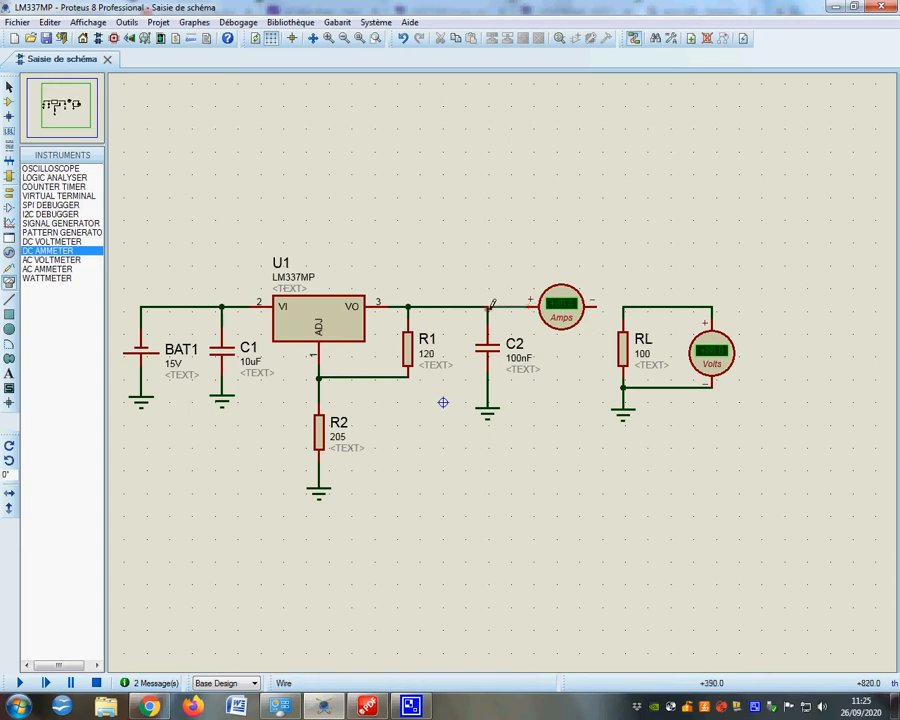
left_click(596, 304)
left_click(624, 307)
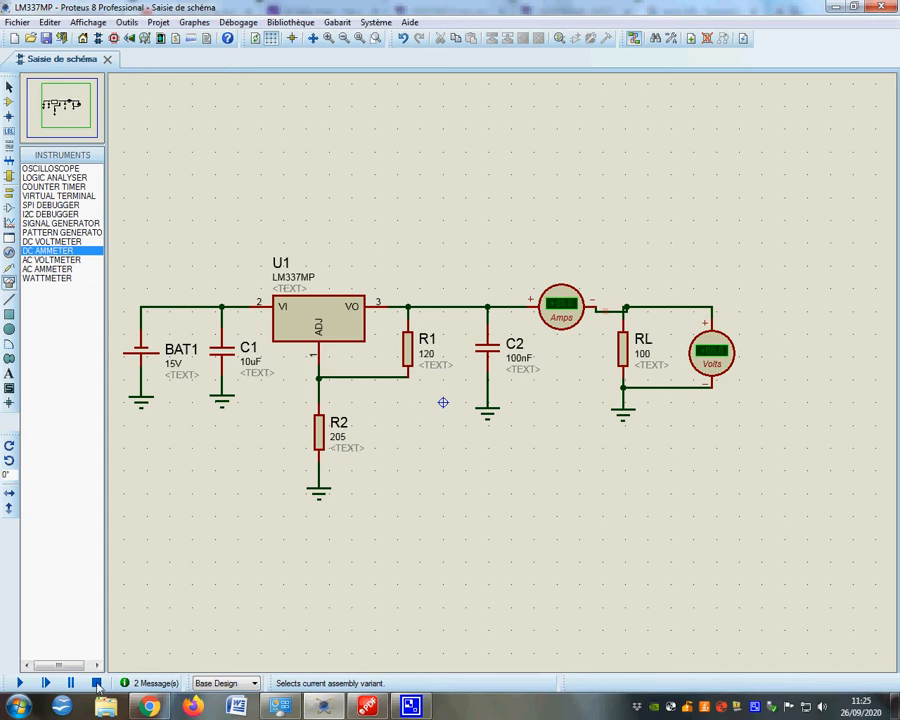
left_click(20, 684)
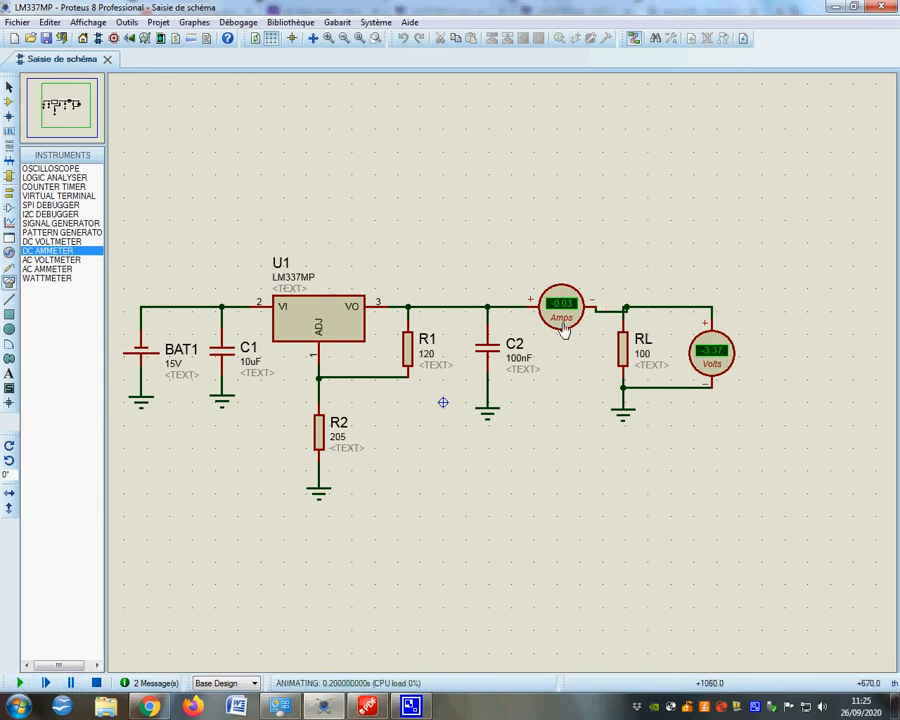
left_click(97, 683)
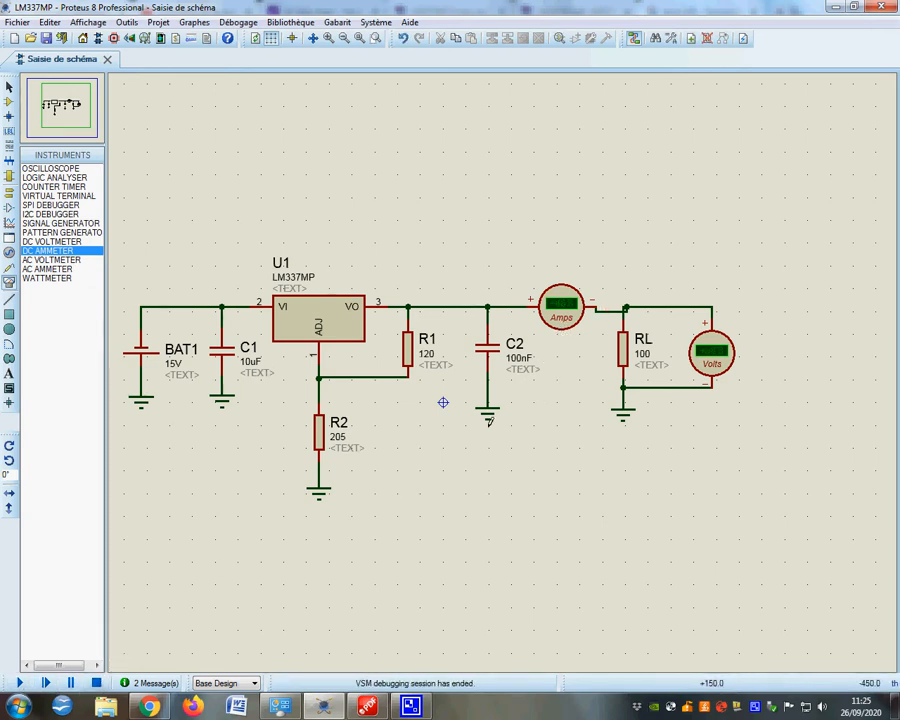
Set the load resistor RL to 33 and start the simulation to read the load current and output voltage
right_click(624, 350)
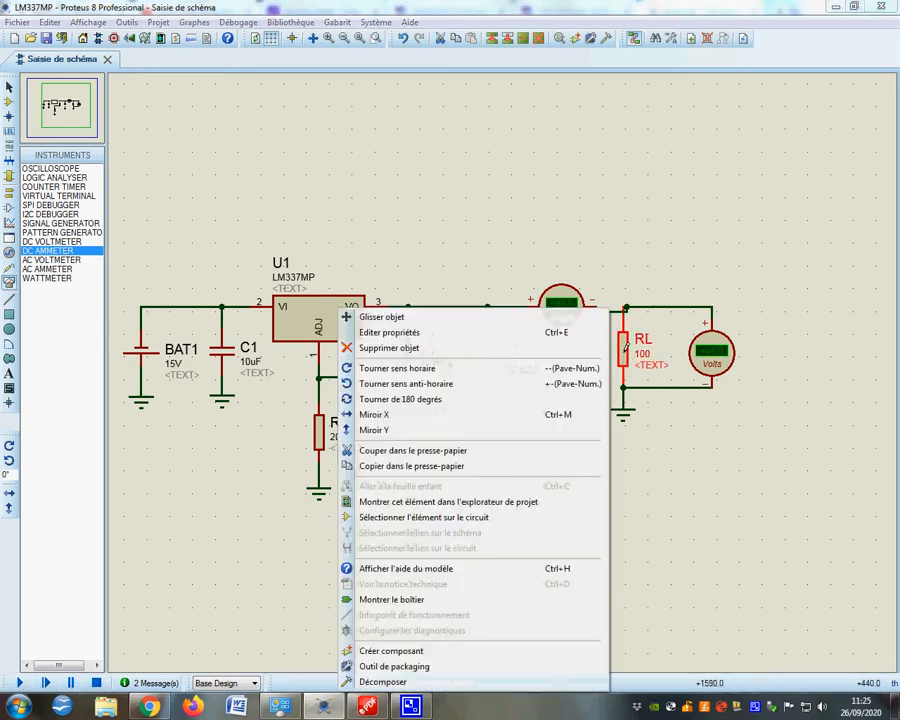
left_click(400, 334)
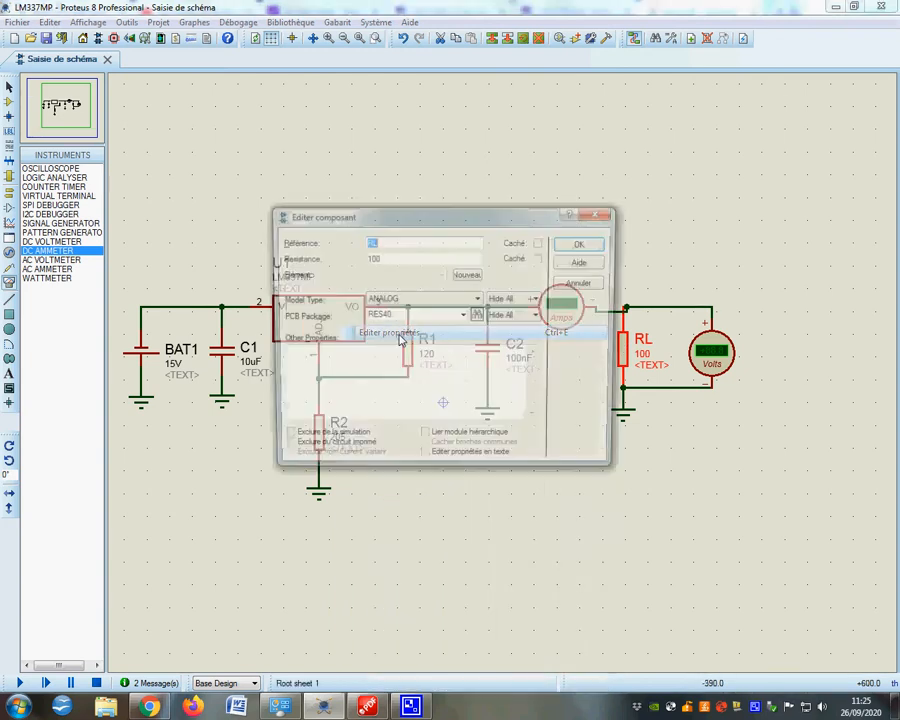
key("Tab")
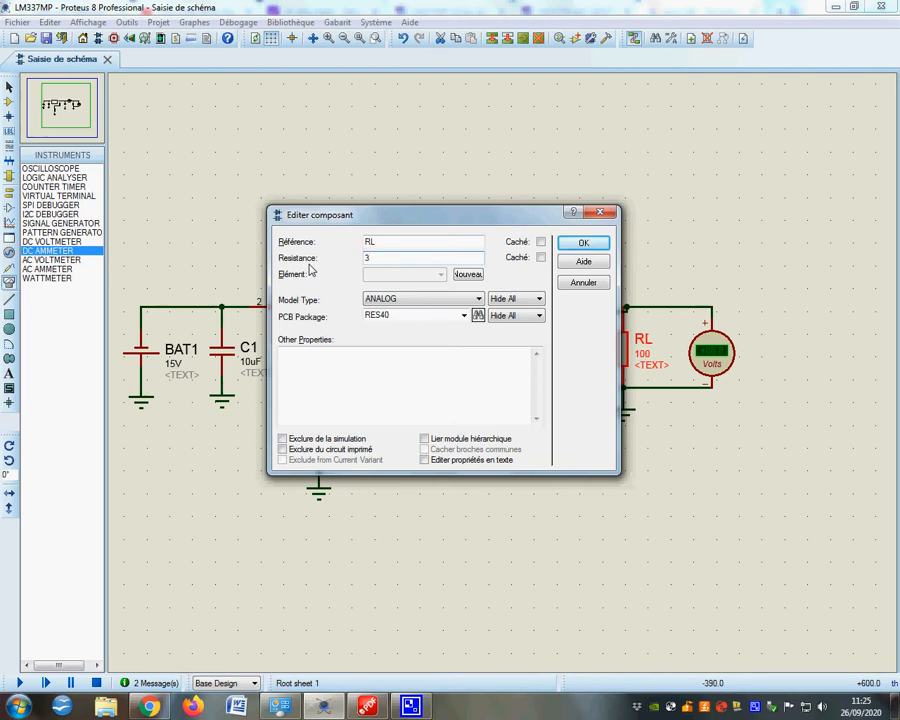
type("33")
left_click(584, 243)
left_click(18, 683)
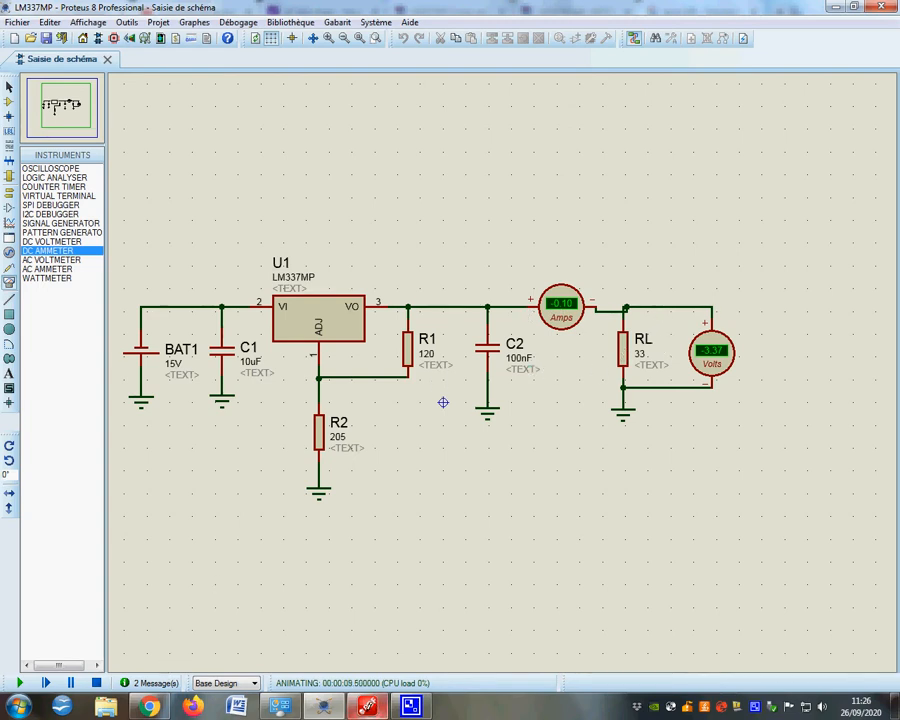
Switch to the LM337M datasheet in PDF Complete and examine the feature list, standard application circuit and output voltage formula
key("alt+Tab")
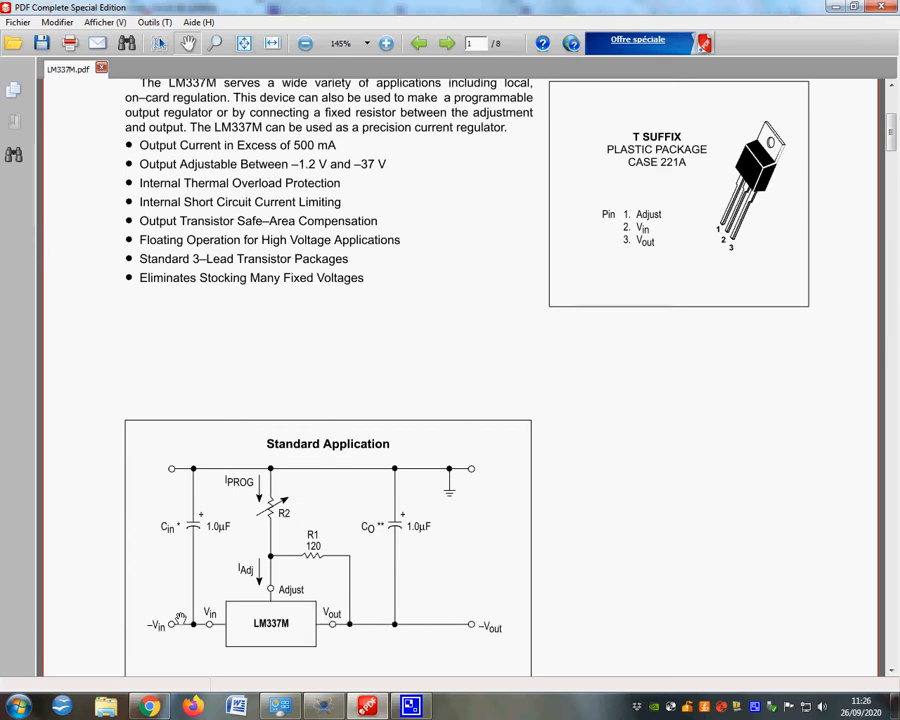
left_click(410, 706)
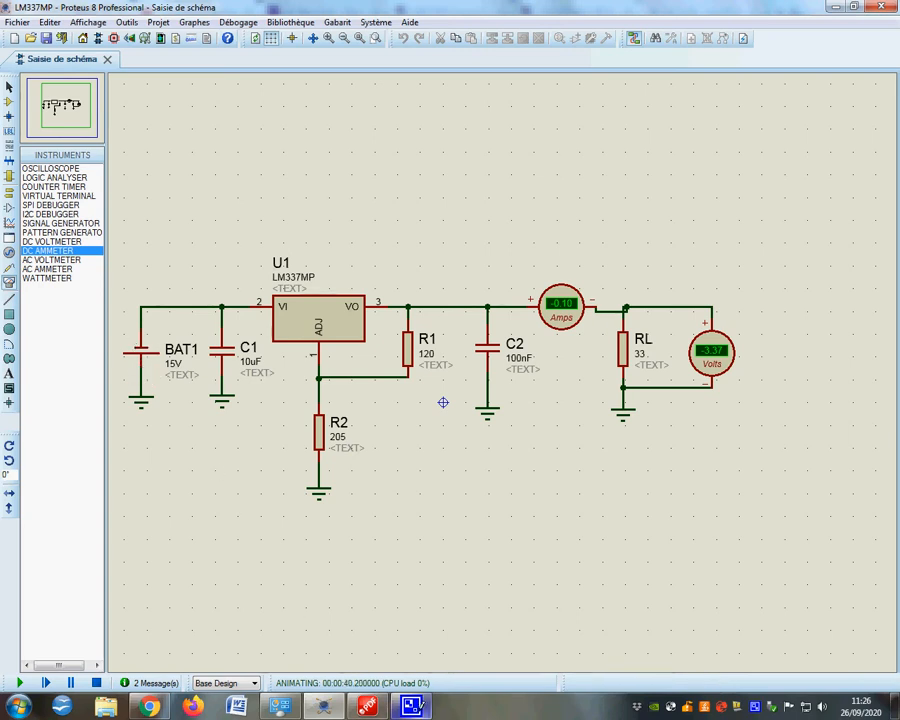
left_click(383, 697)
scroll(345, 524, "up", 5)
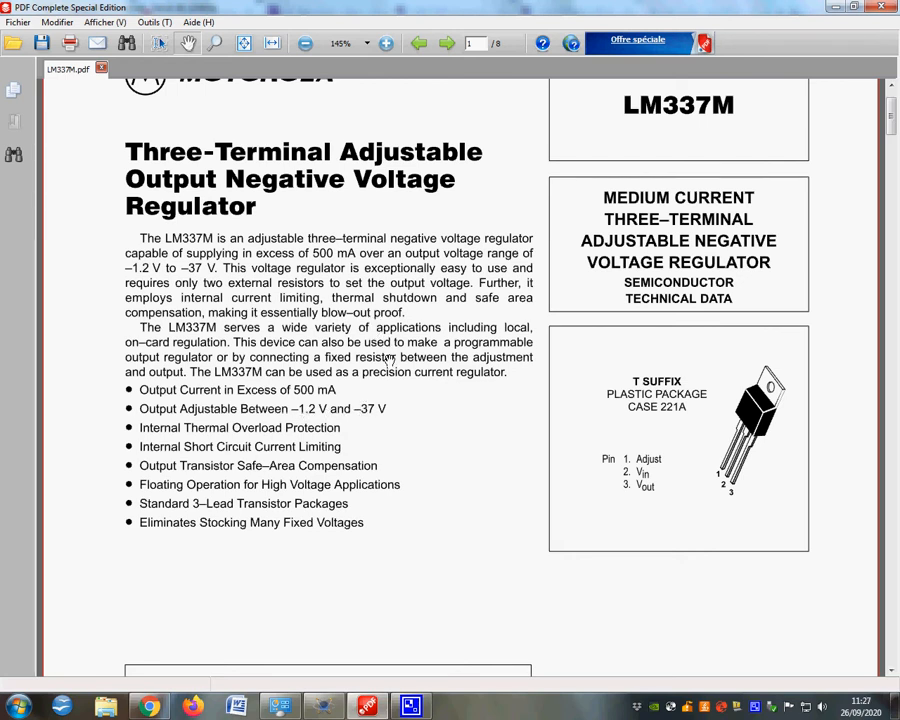
scroll(390, 360, "up", 2)
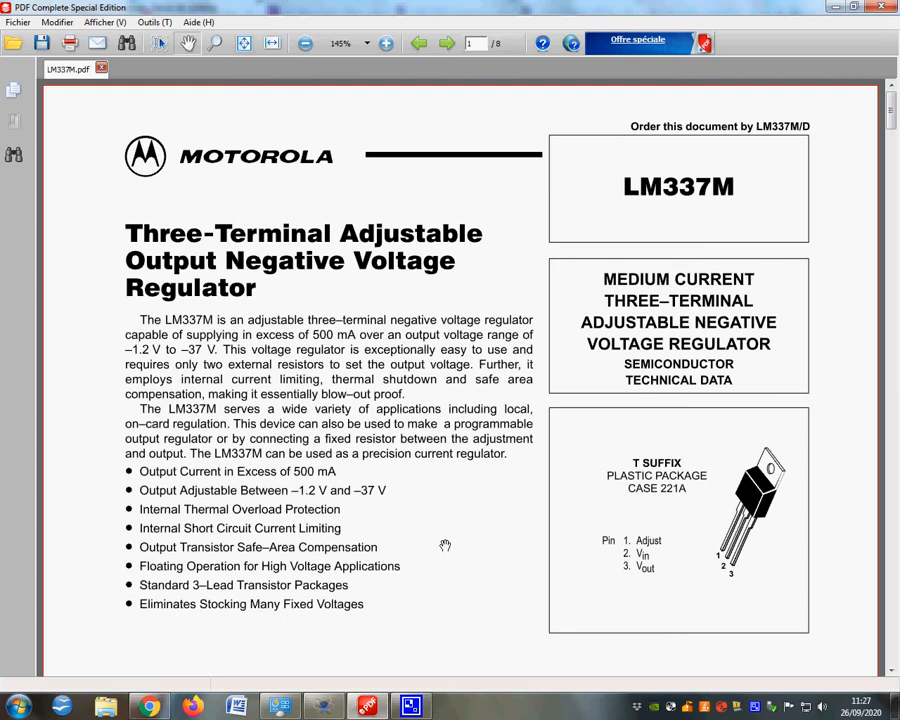
scroll(445, 545, "down", 10)
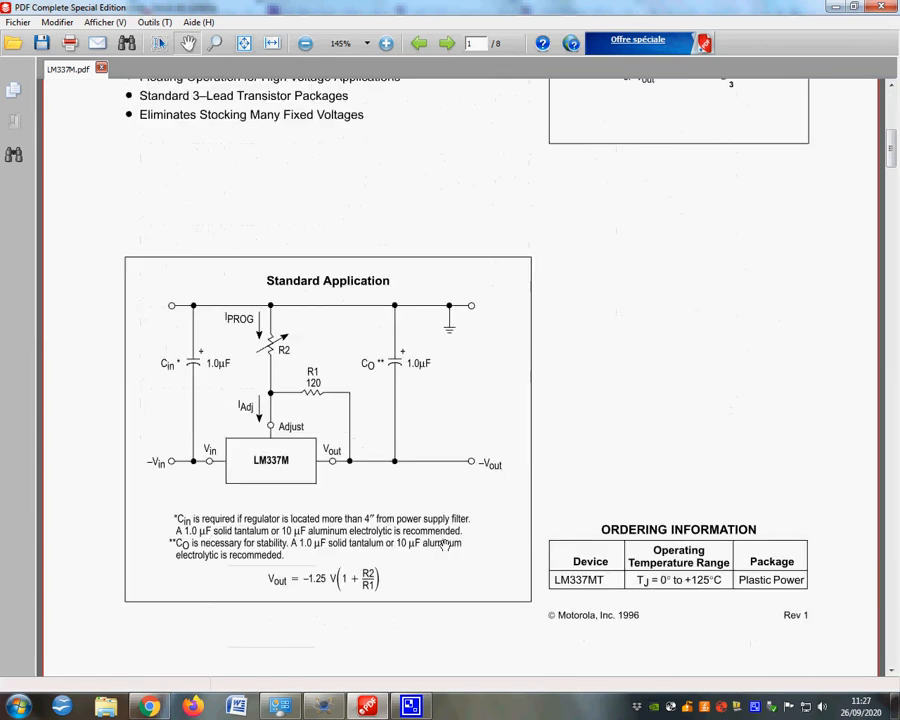